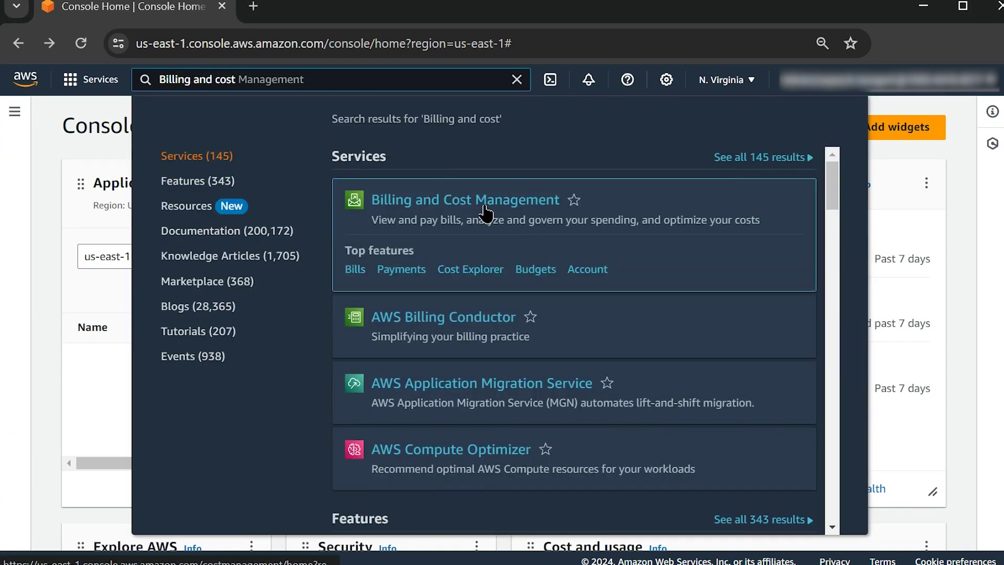
Open Billing and Cost Management's Credits page and start a new credit redemption.
click(484, 210)
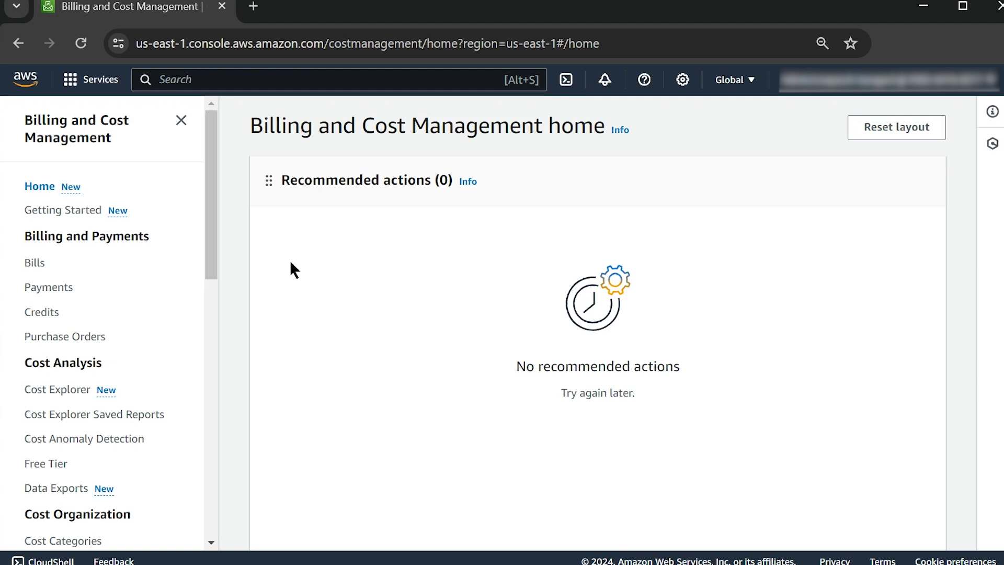
click(33, 316)
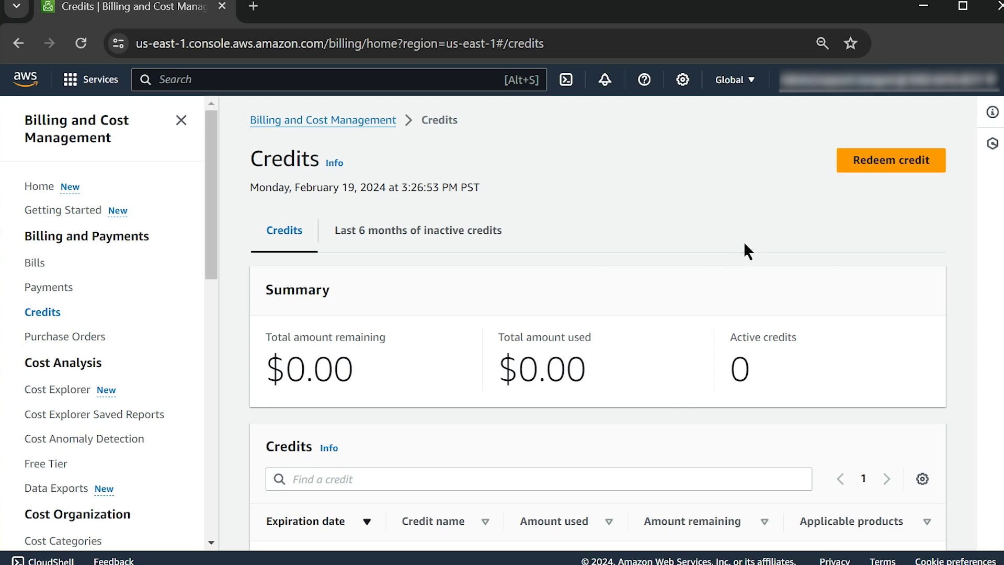
click(902, 165)
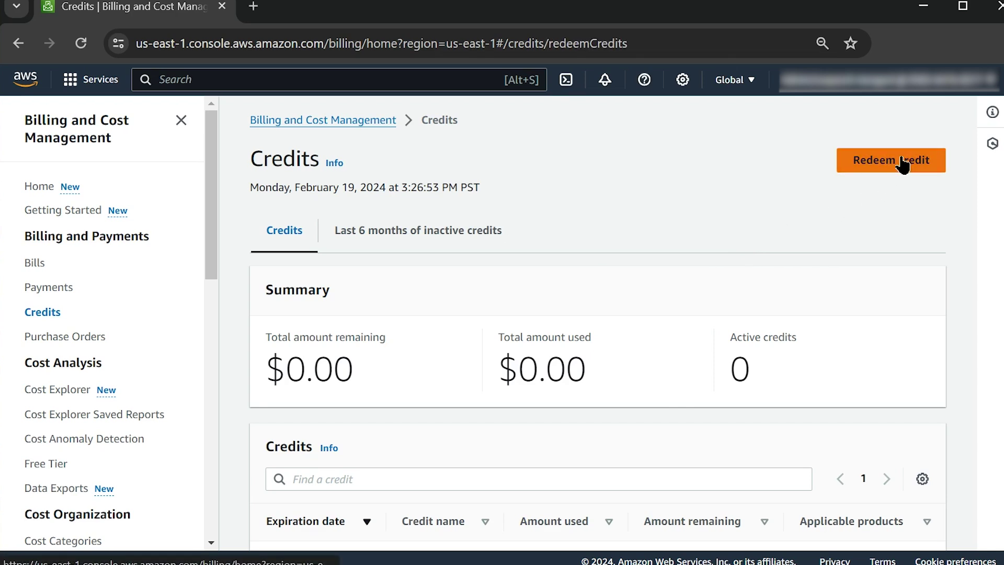
Paste the promotion code into the Redeem credit form, then move to the Security code field.
click(515, 284)
key(ctrl+v)
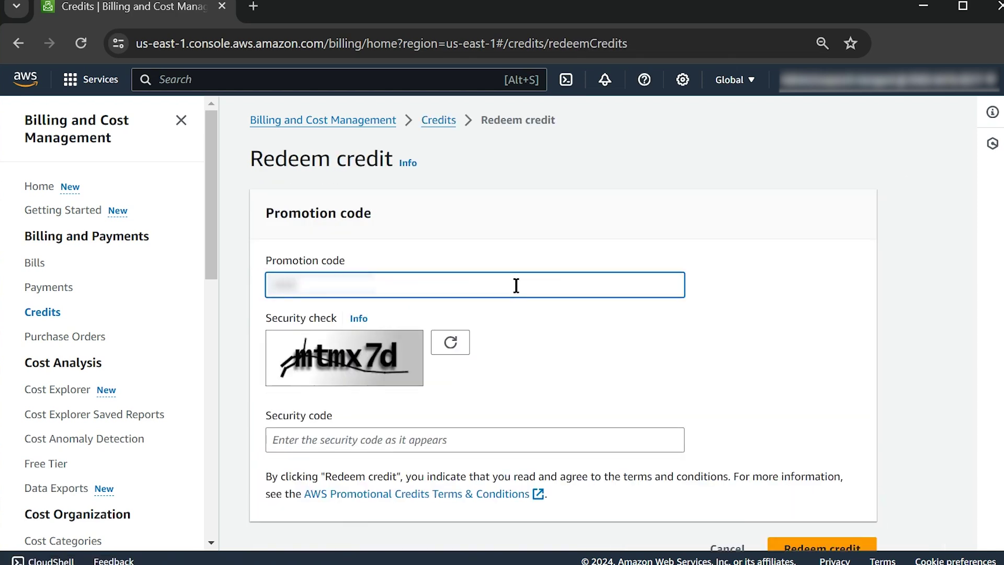
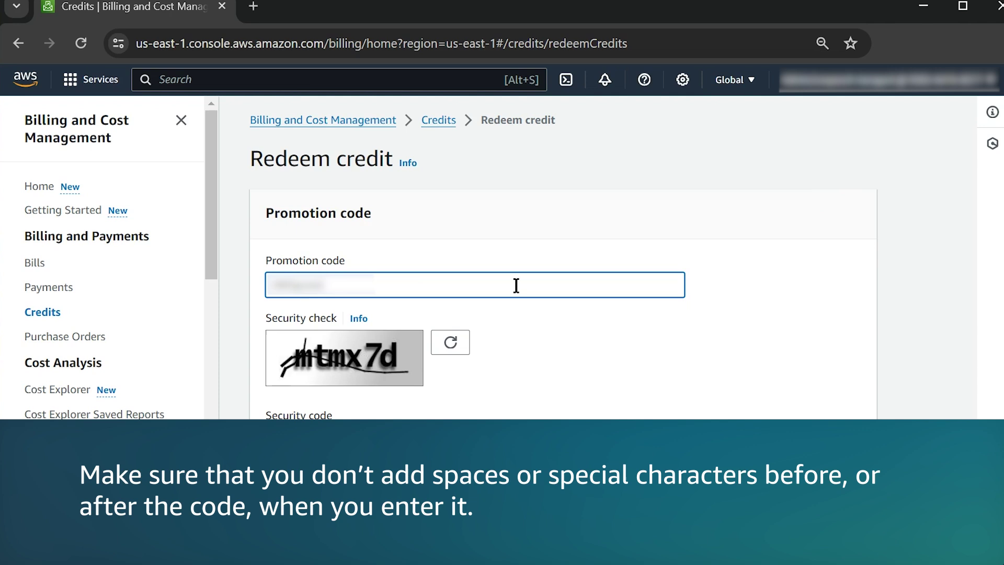
click(360, 439)
text(m)
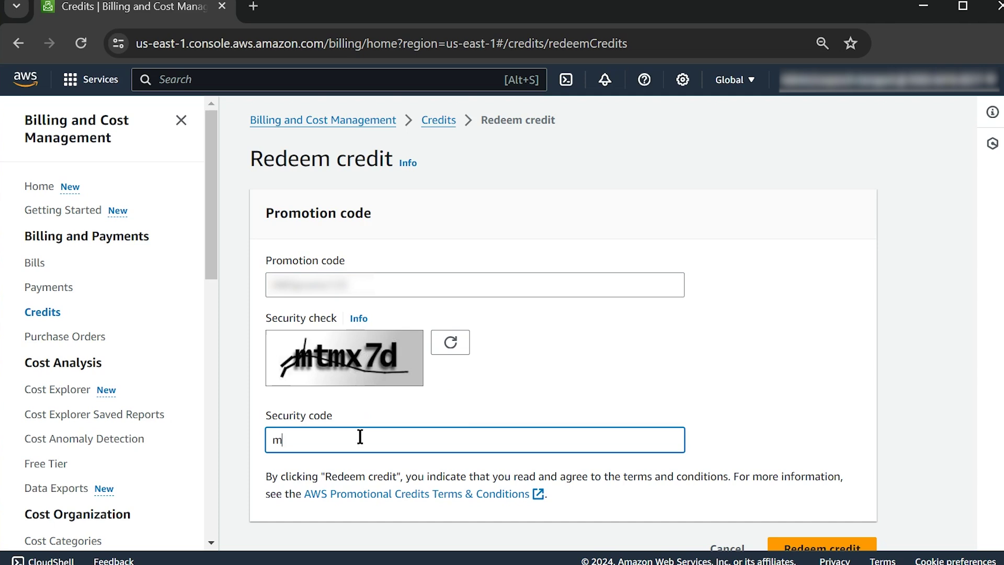
text(tmx)
text(7d)
scroll(809, 516, down, 1)
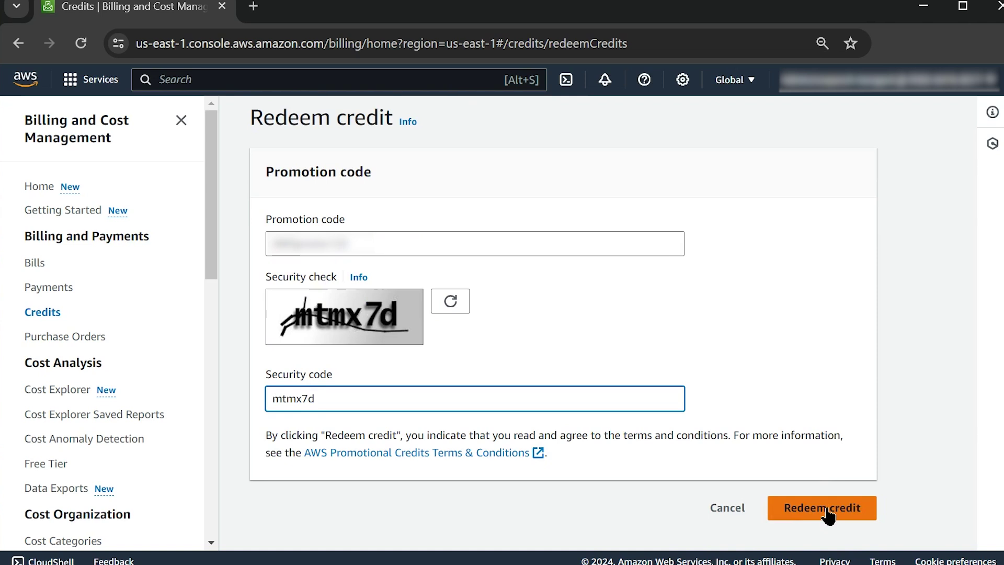